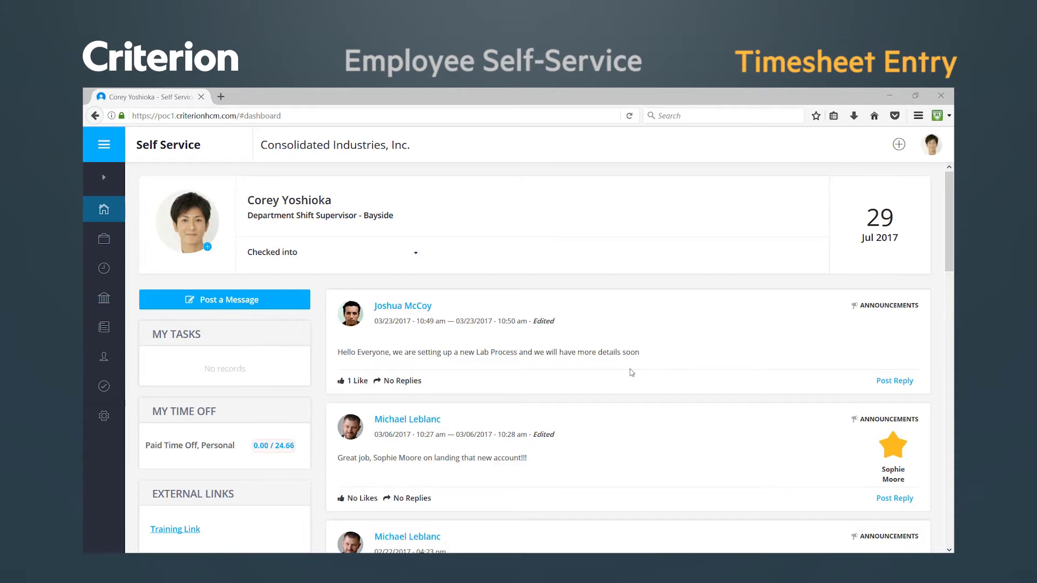
Go to Time > My Timesheets from the expanded sidebar menu
click(899, 146)
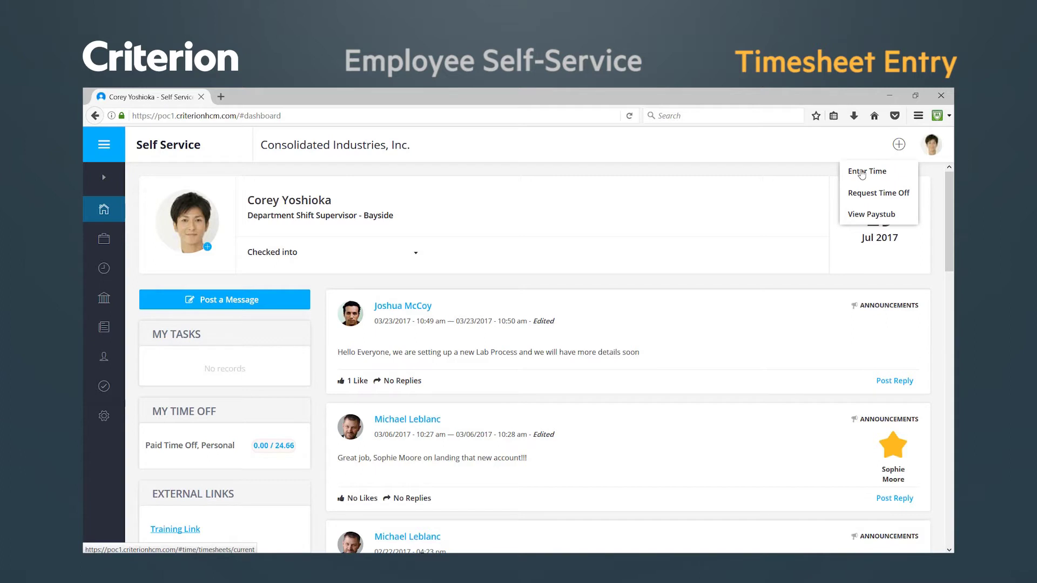
click(106, 180)
click(105, 179)
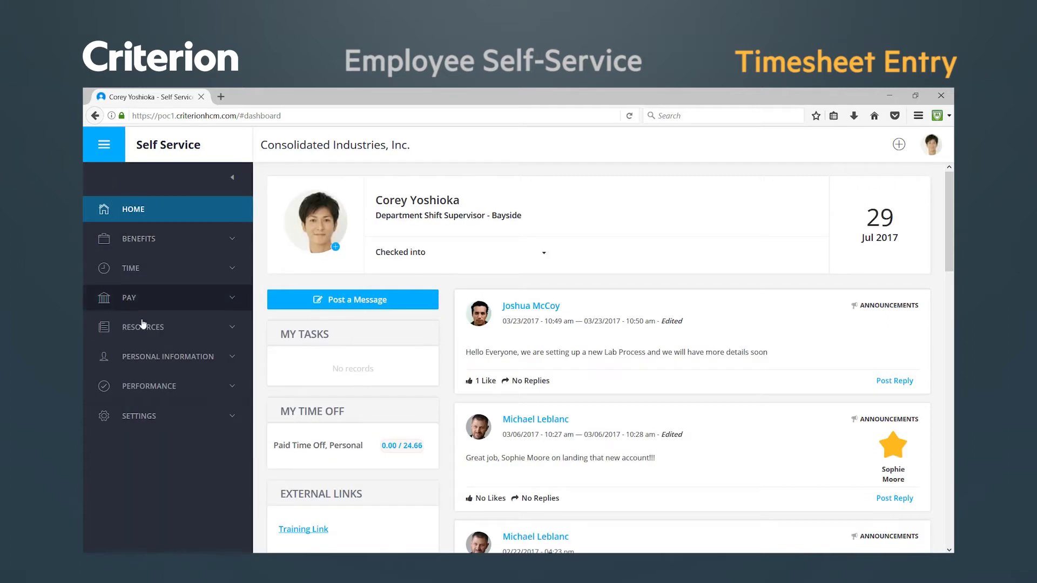
click(145, 271)
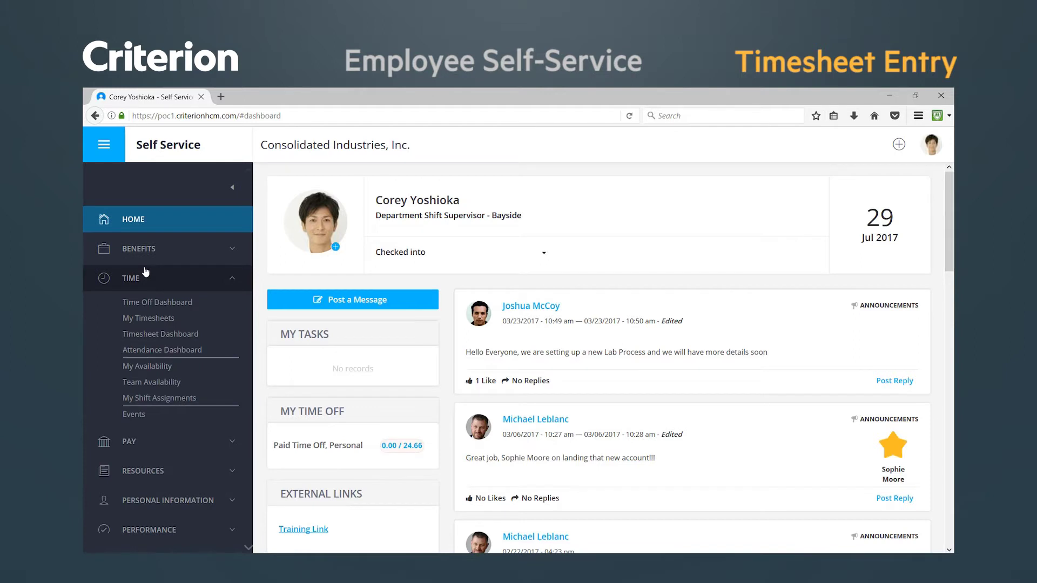
click(157, 319)
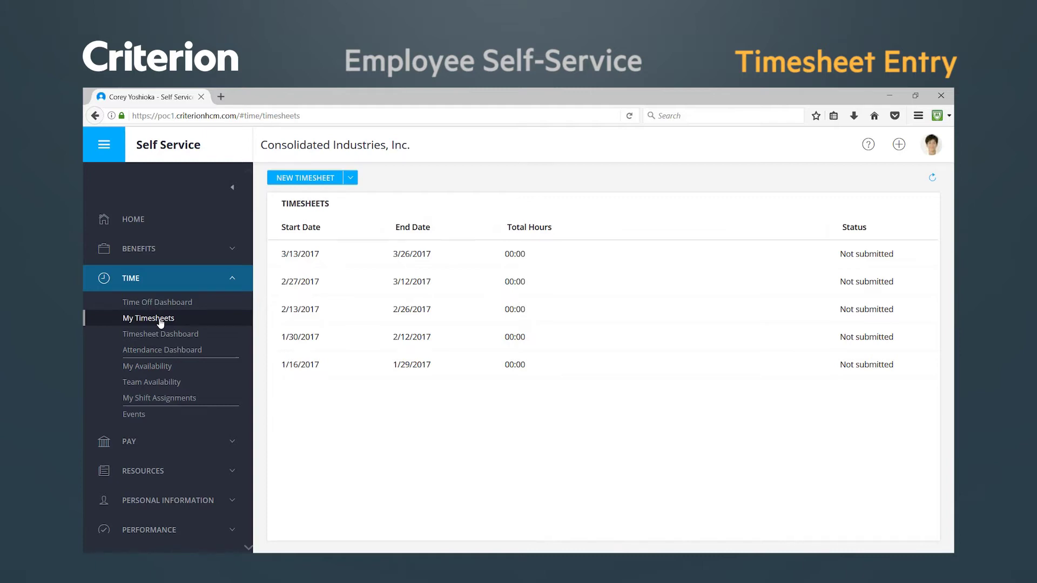
Create the 3/27–4/9/2017 timesheet, keeping the Bayside Shift Supervisor assignment, with Monday In at 11:00 am
click(305, 178)
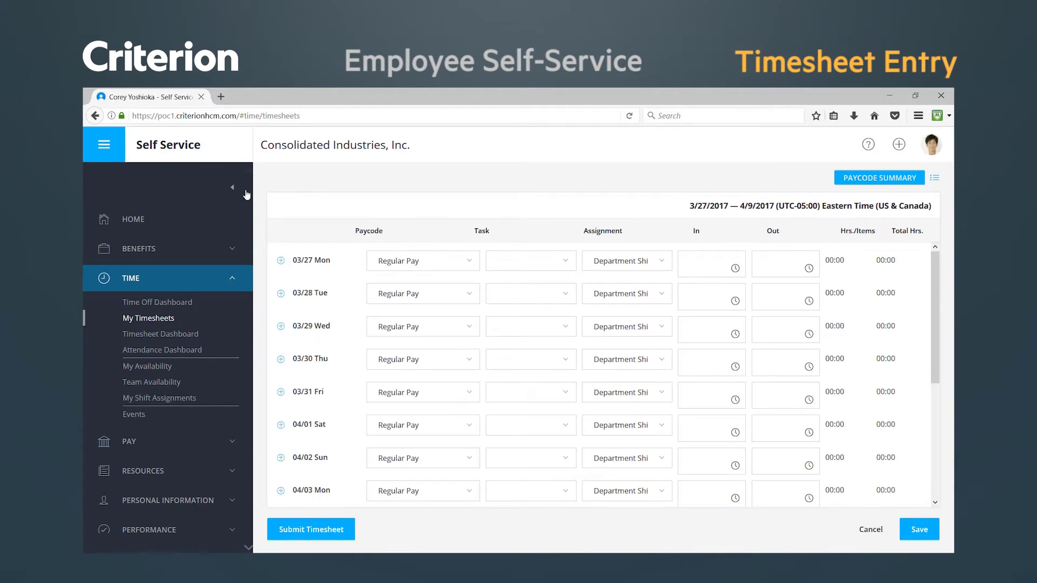
click(233, 188)
click(502, 262)
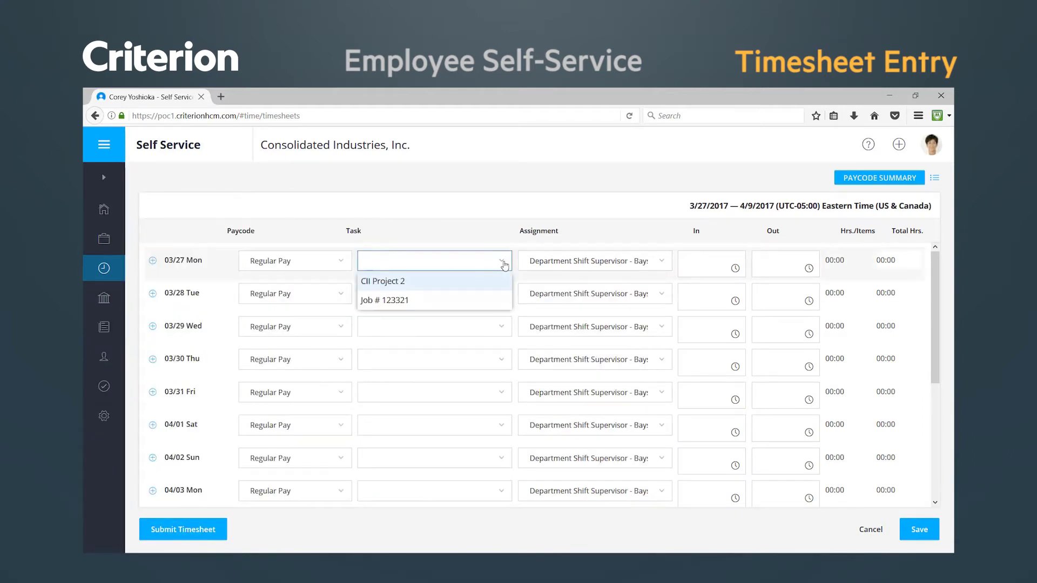
click(663, 263)
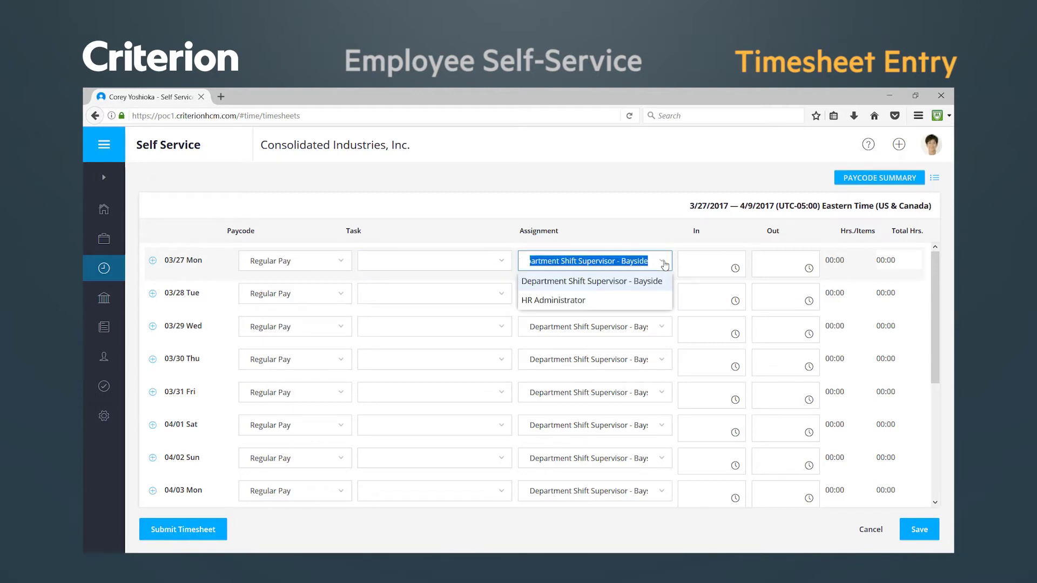
click(664, 264)
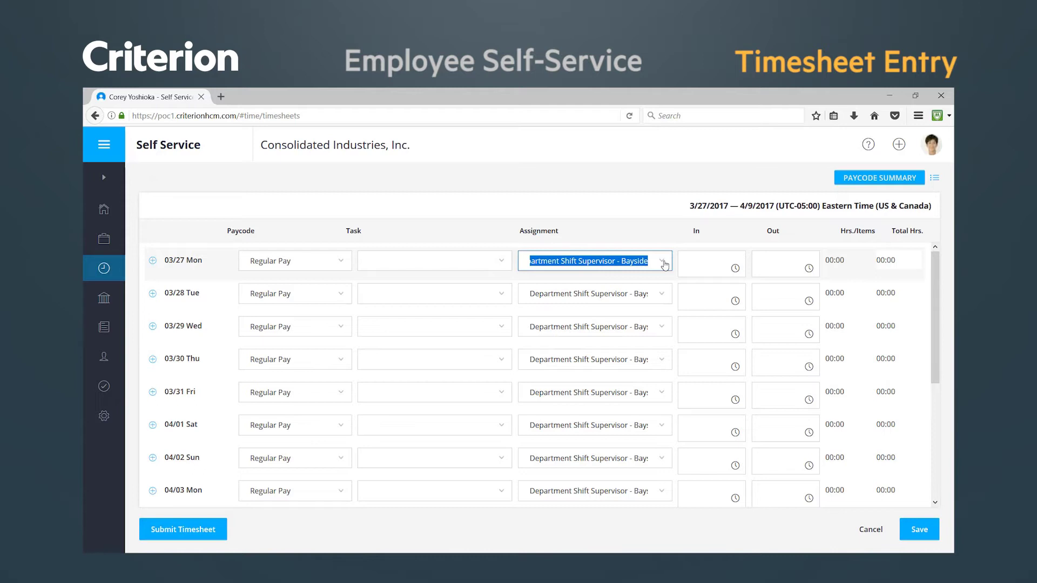
click(695, 264)
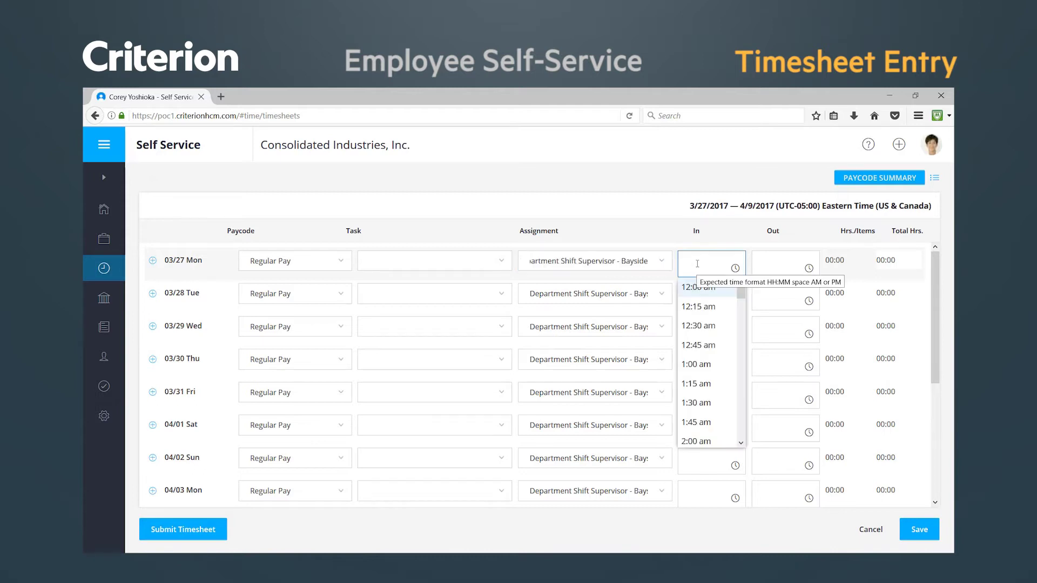
scroll(705, 334, down, 15)
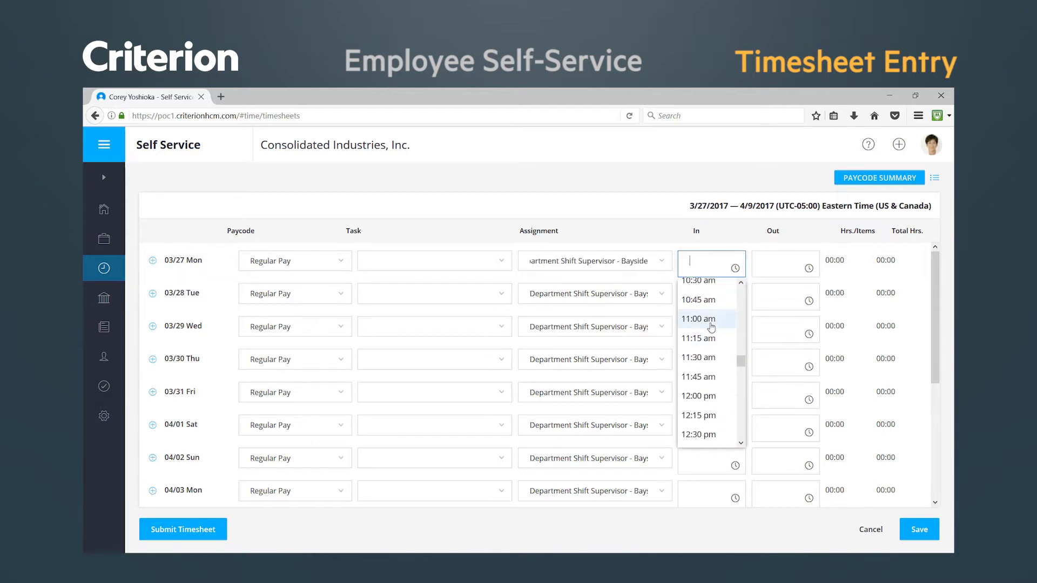
click(711, 321)
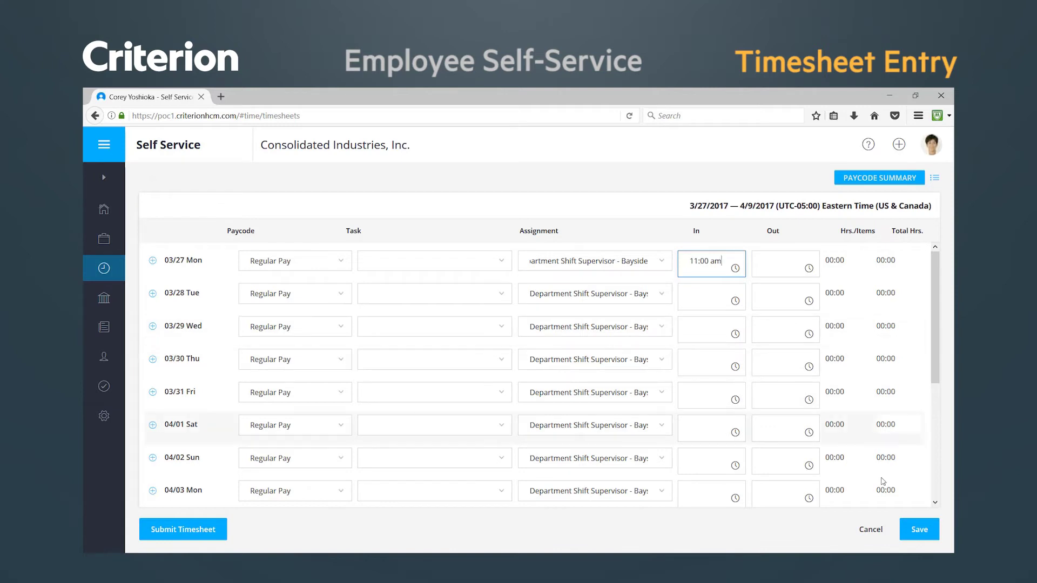
Save the 3/27 timesheet, then set Monday 03/27 Out to 2:00 pm and save again
click(919, 532)
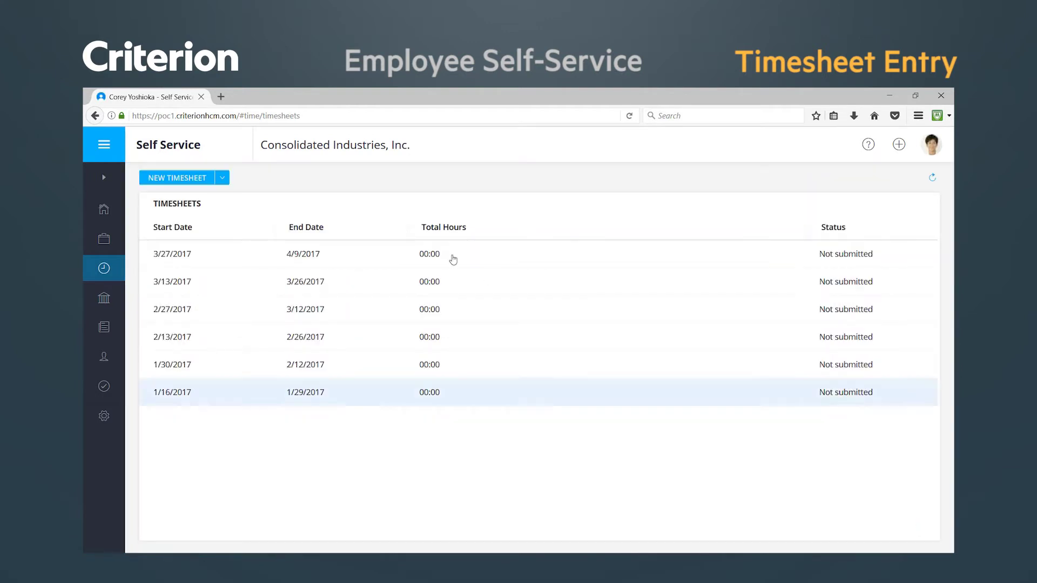
click(307, 258)
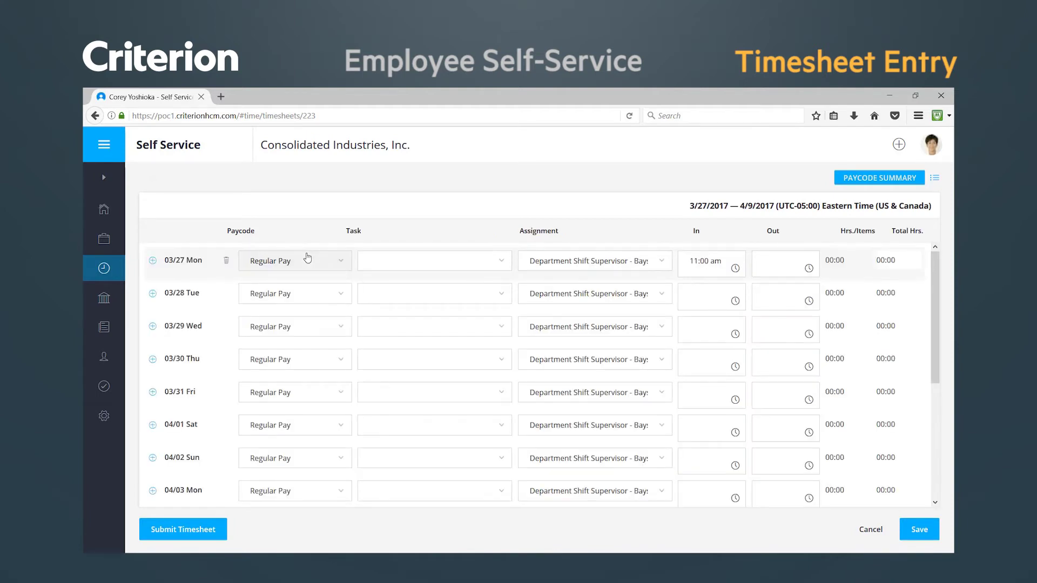
click(778, 264)
scroll(778, 360, down, 15)
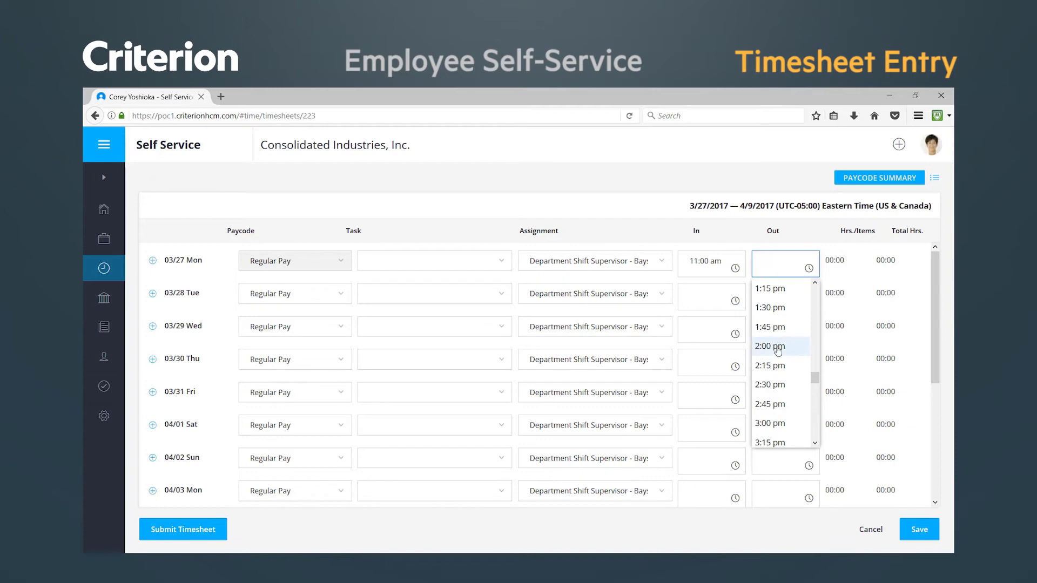
click(779, 348)
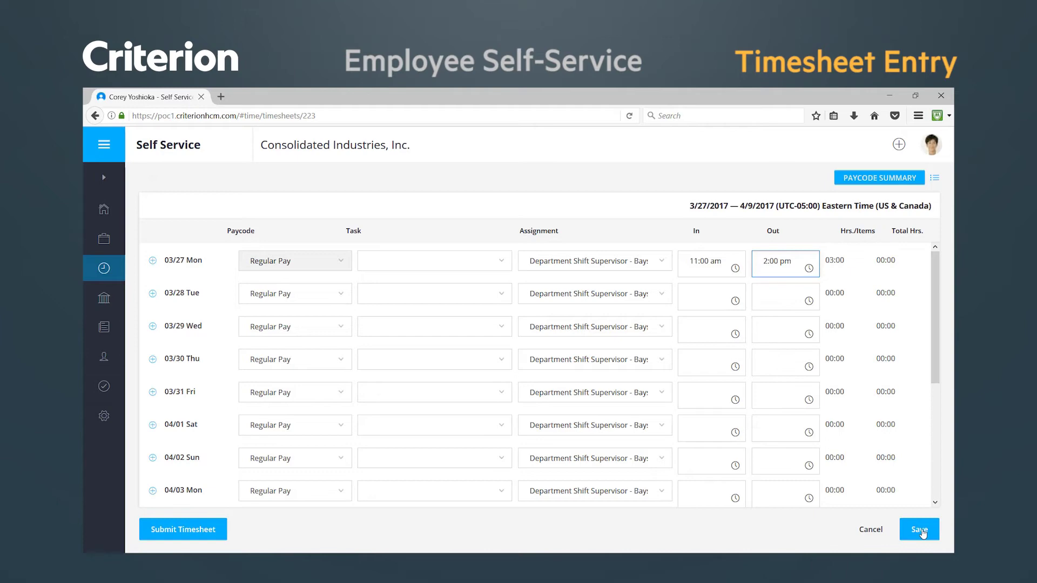
click(920, 530)
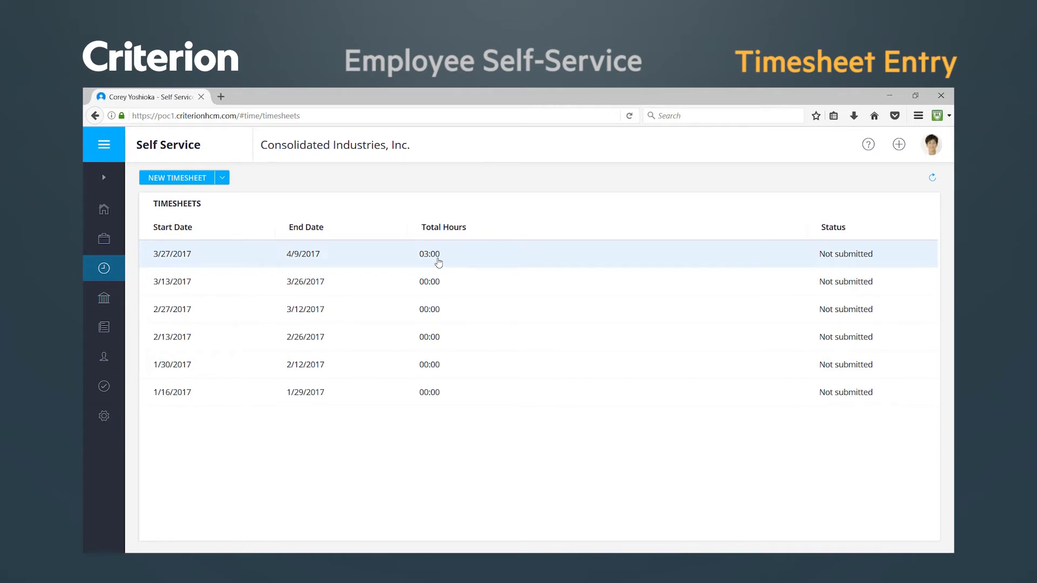
Add a second 03/27 row in the 3/27 timesheet with task CII Project 2
click(301, 260)
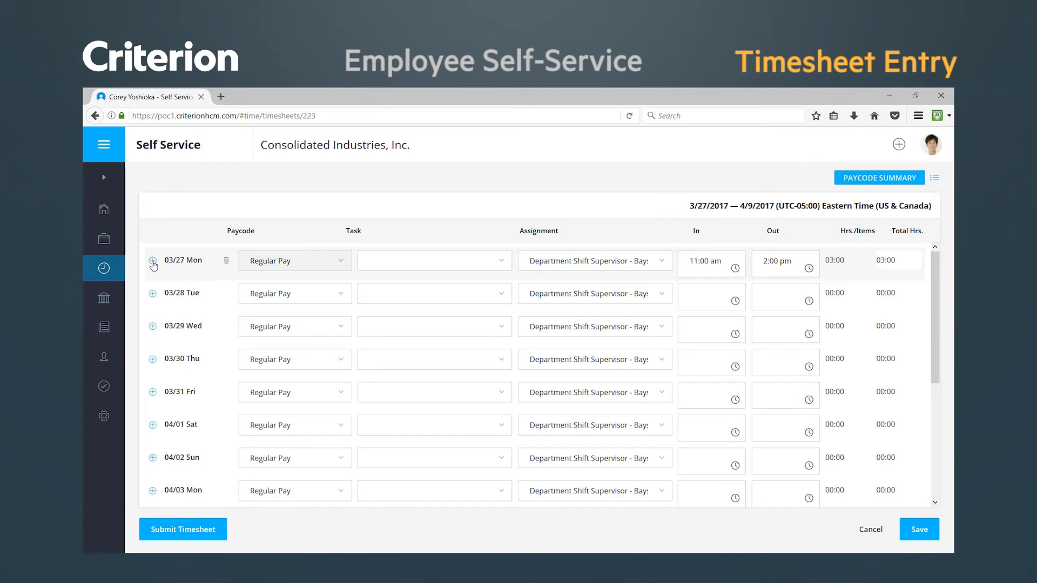
click(152, 262)
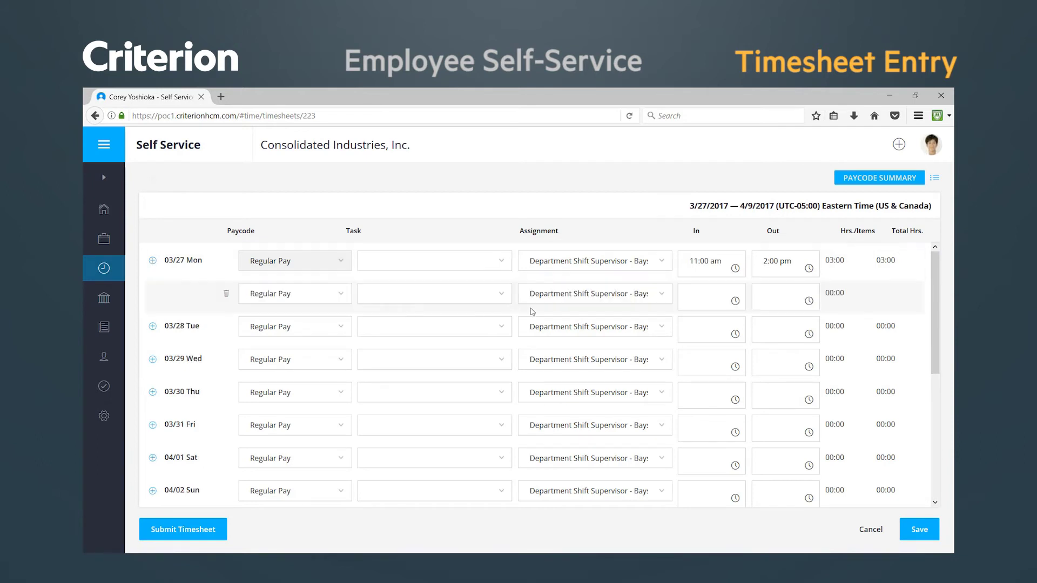
click(502, 294)
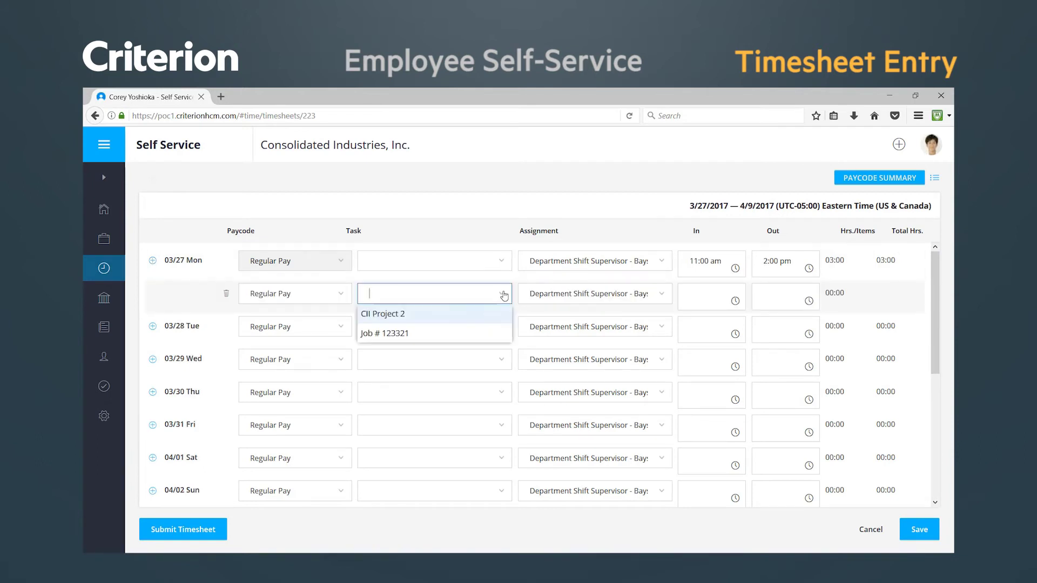
click(420, 315)
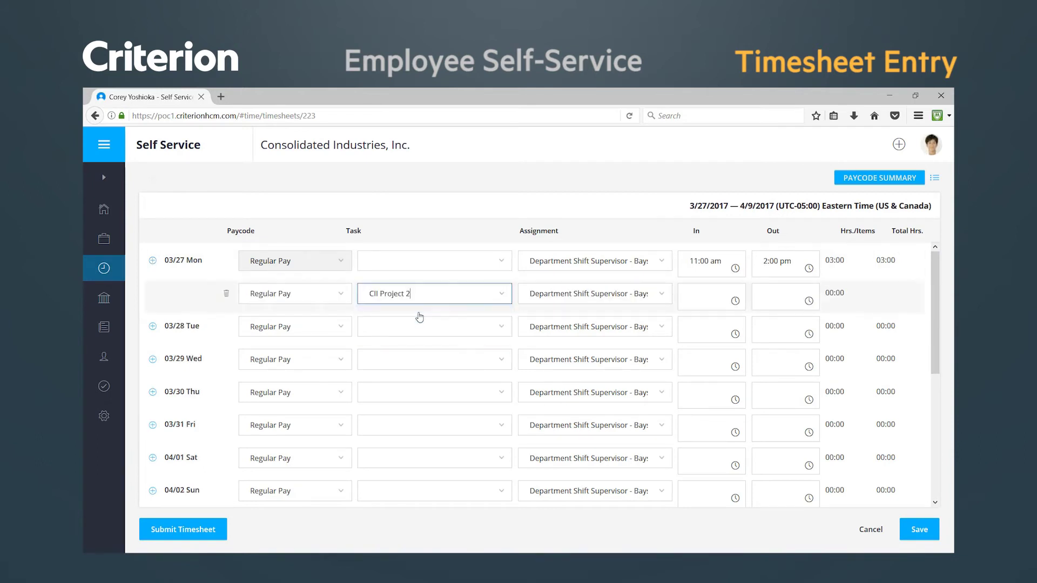
Set the second shift from 3:00 pm to 5:45 pm and save the timesheet
click(711, 301)
scroll(723, 367, down, 10)
scroll(724, 366, down, 6)
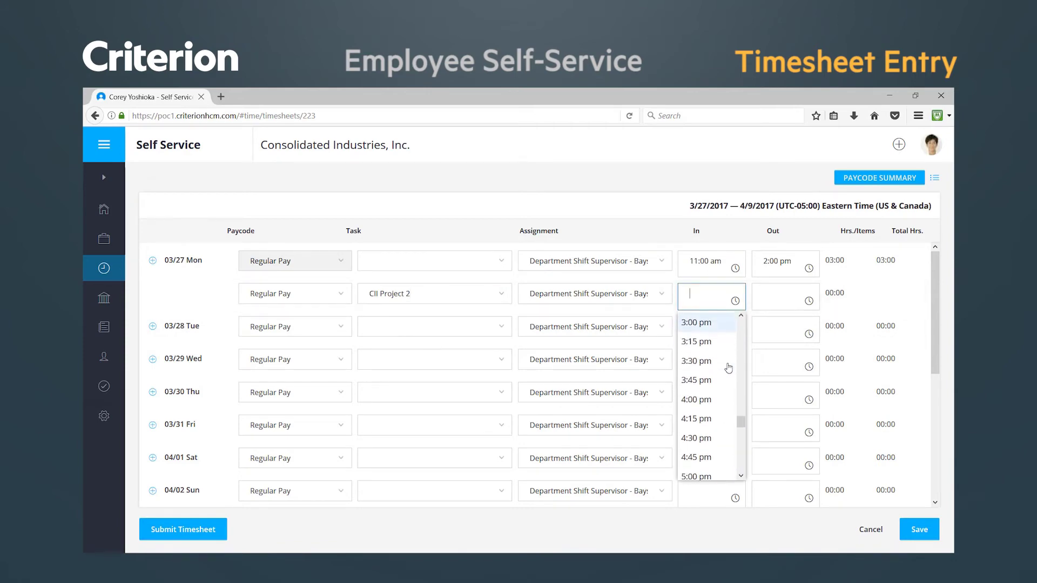
click(706, 325)
click(783, 299)
scroll(791, 387, down, 20)
text(5)
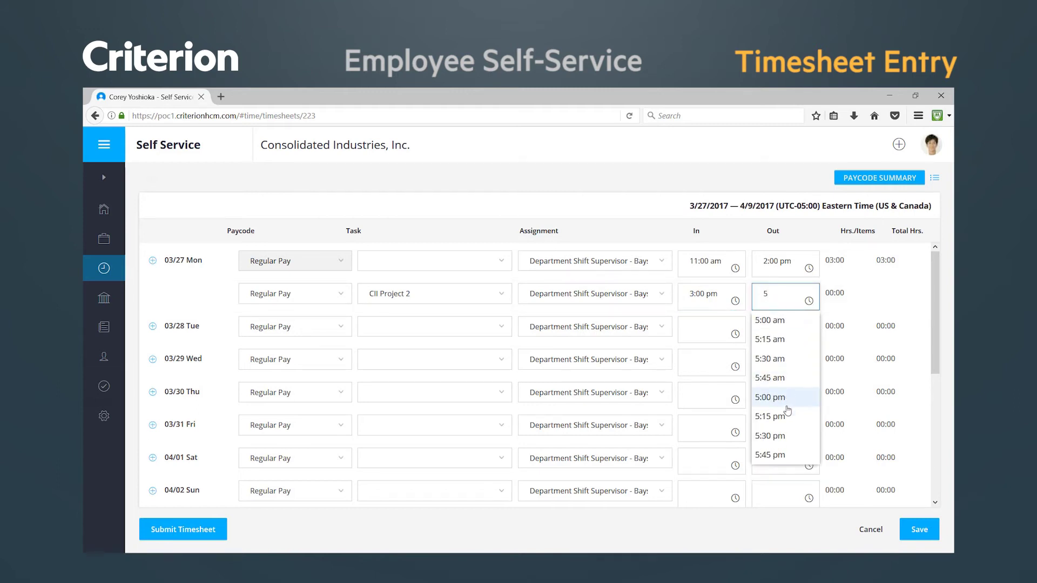
click(787, 455)
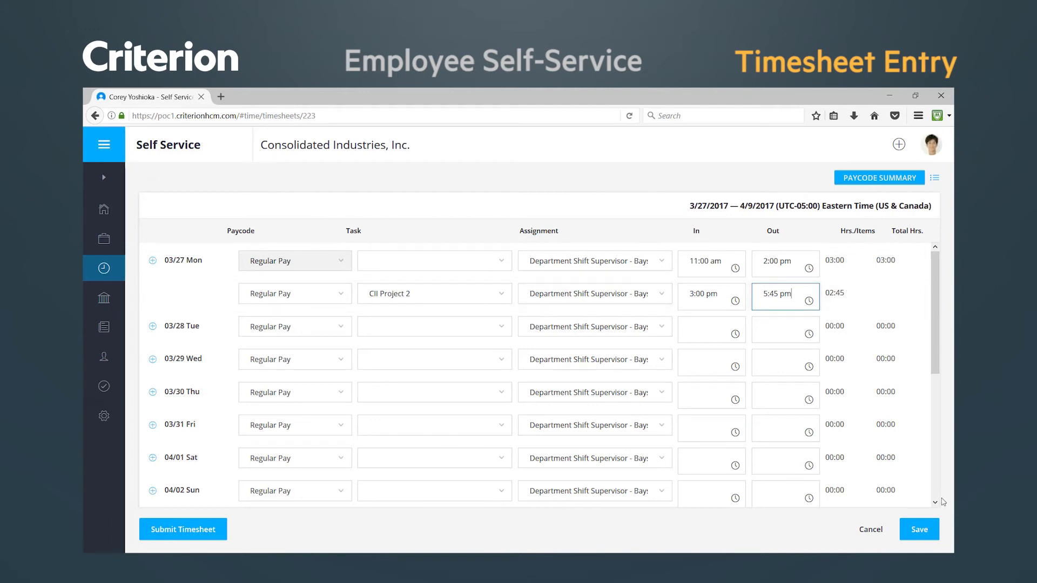
click(918, 530)
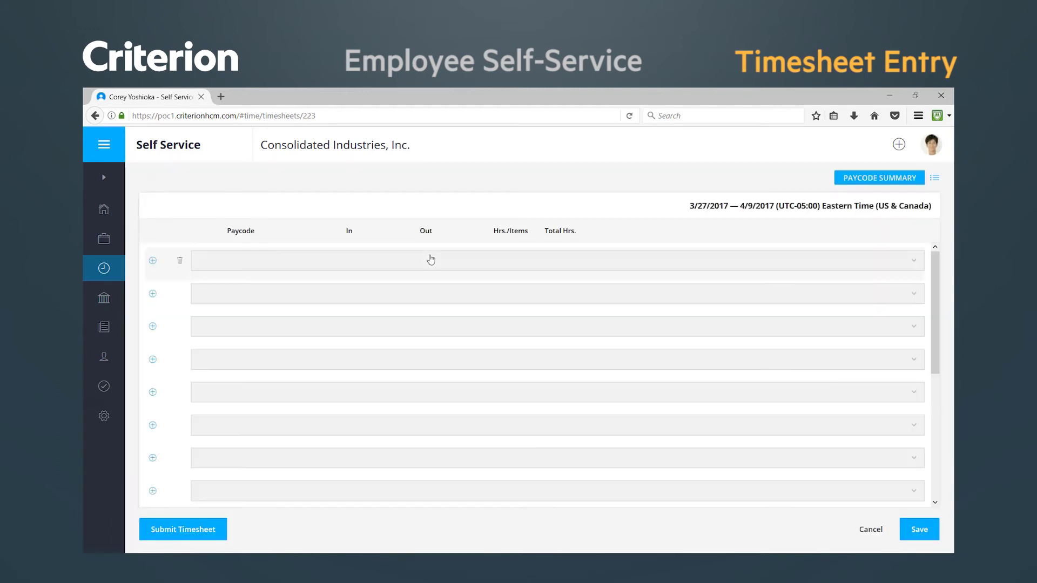
click(913, 179)
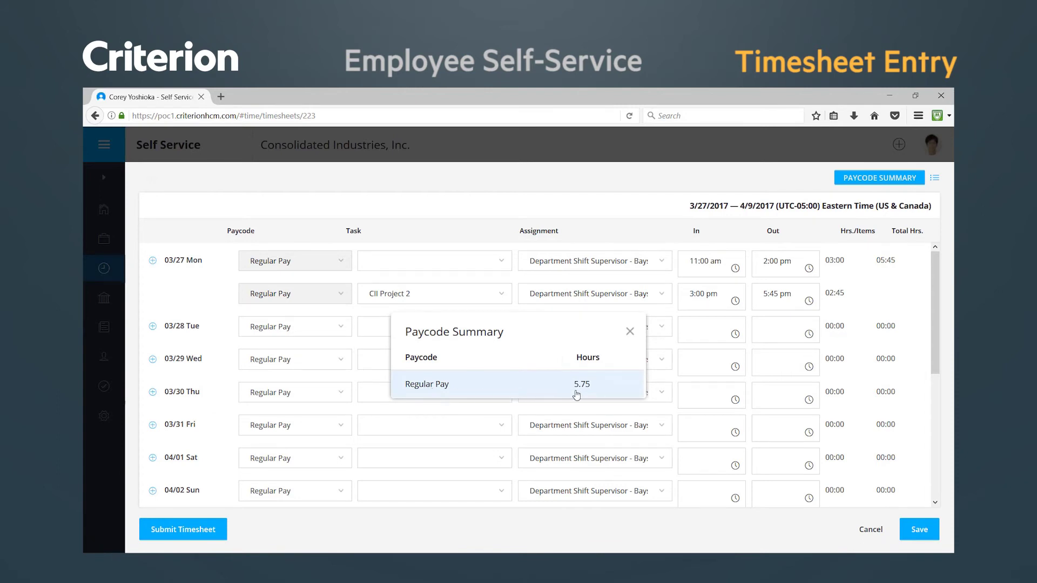
click(630, 331)
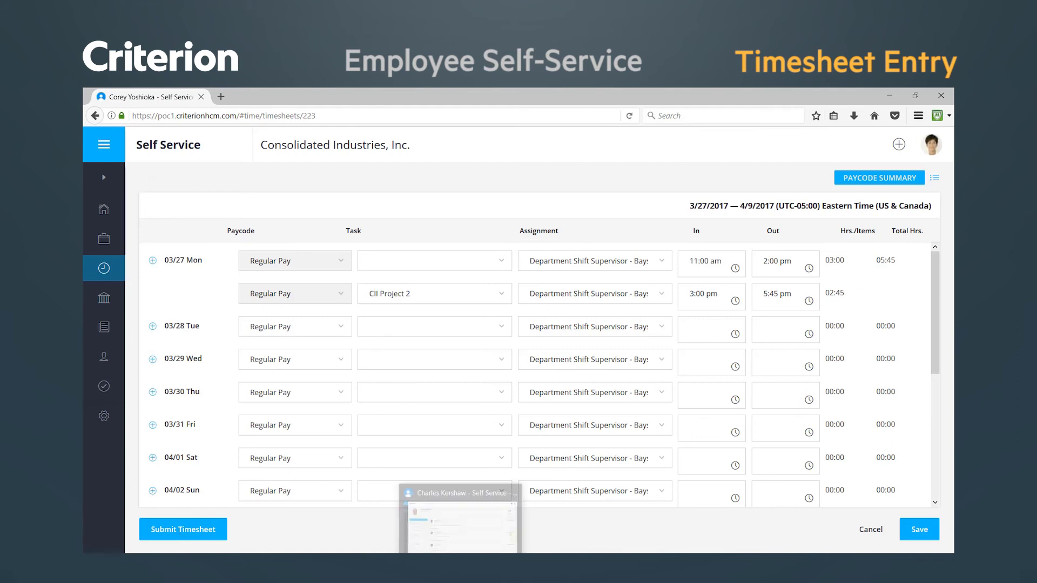
In the other employee's session, start a new timesheet from My Timesheets
click(475, 518)
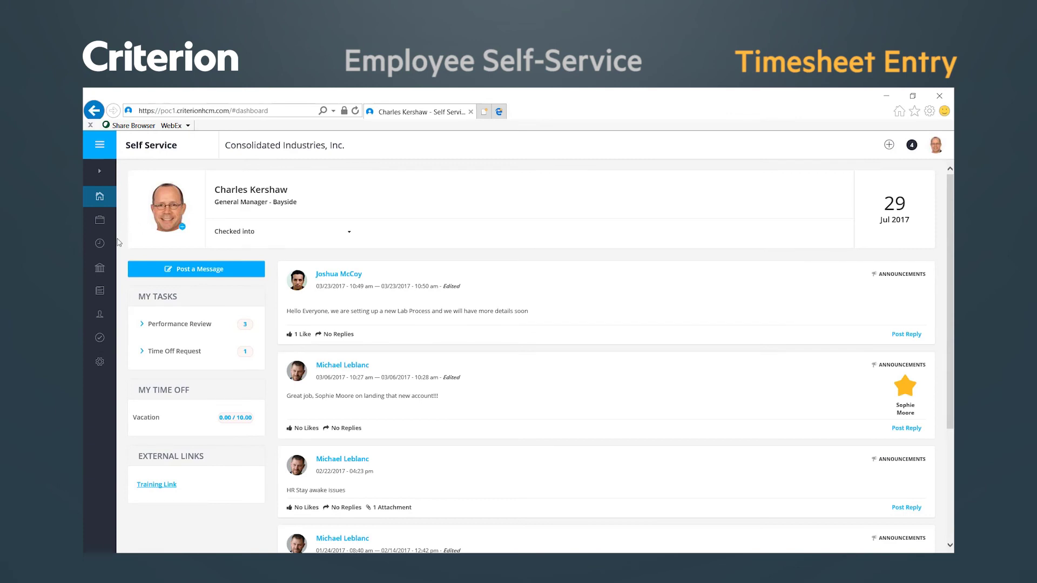
mouse_move(106, 245)
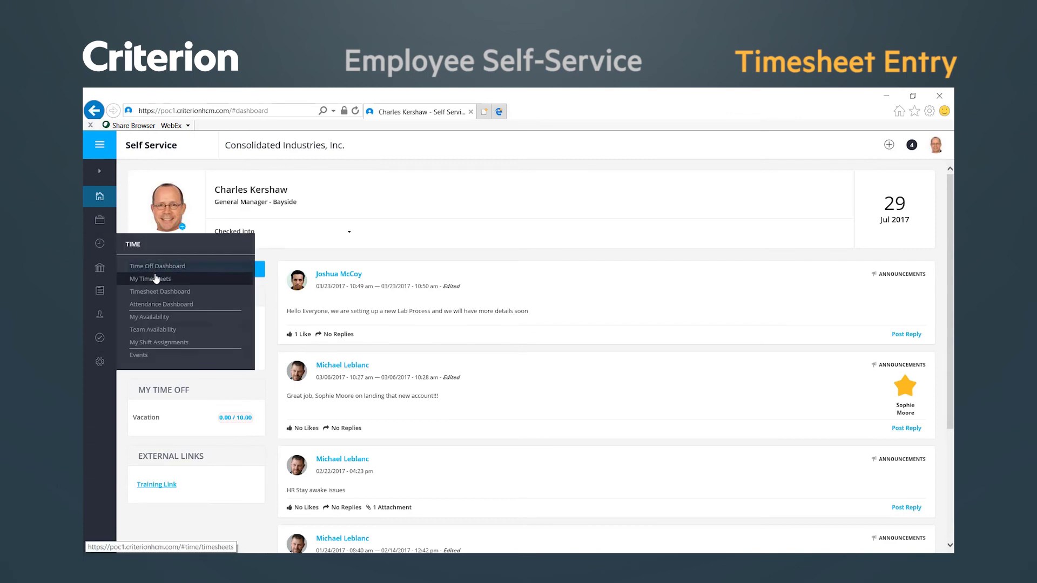
click(157, 280)
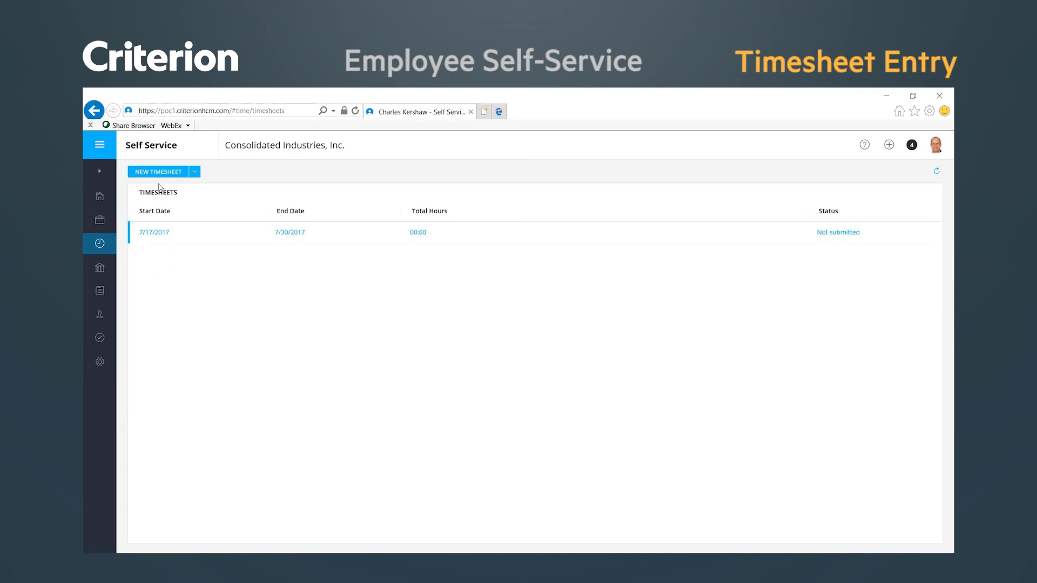
click(160, 171)
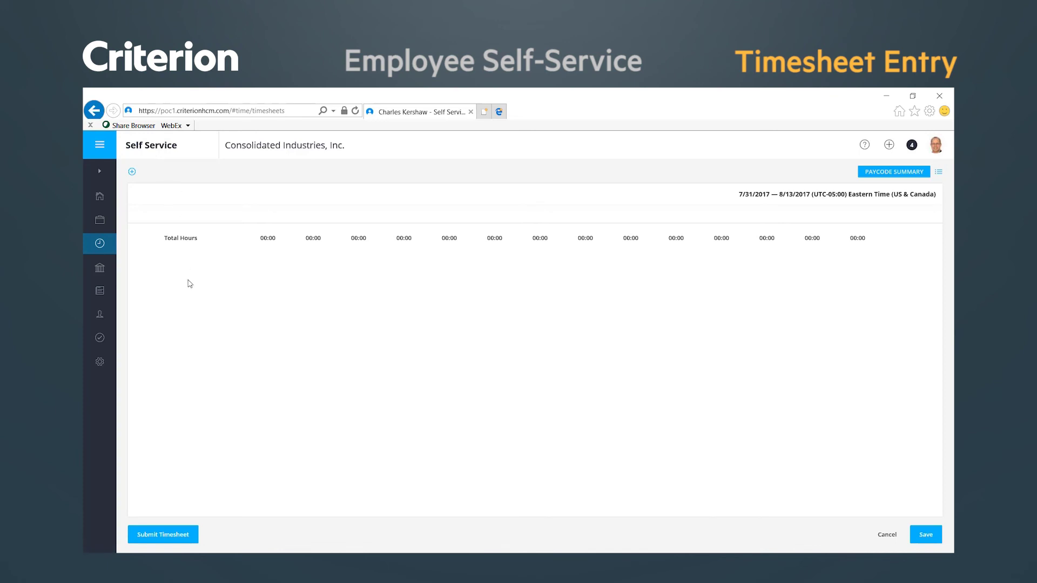
Add a Regular hours row with 8:00 on 31 Jul and 8:00 on 01 Aug
click(132, 172)
click(268, 234)
text(8:00)
key(Tab)
text(8:00)
key(Tab)
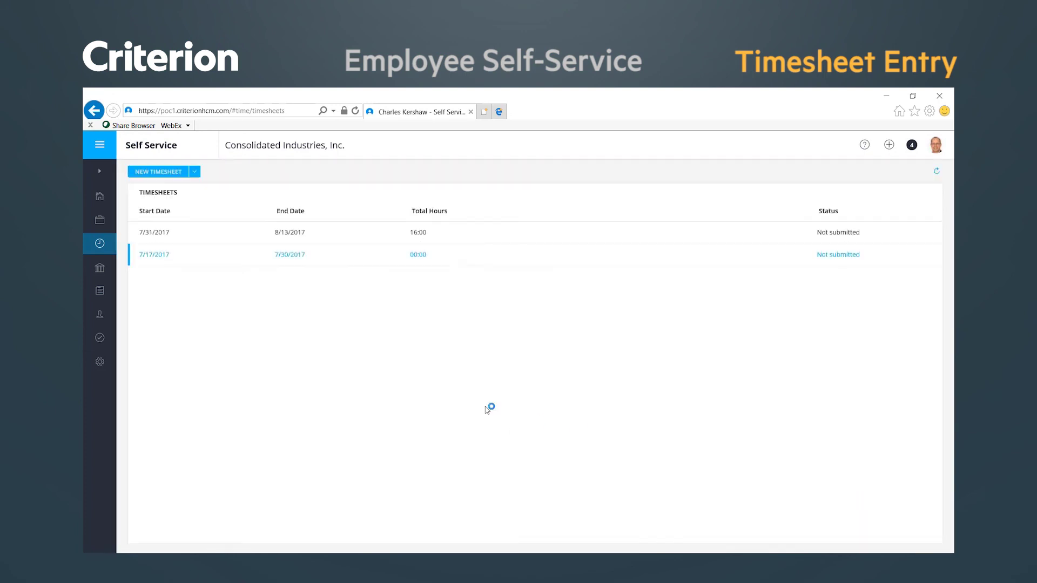
Reopen the 7/31/2017 timesheet and confirm the Paycode Summary shows 16 Regular hours
click(427, 241)
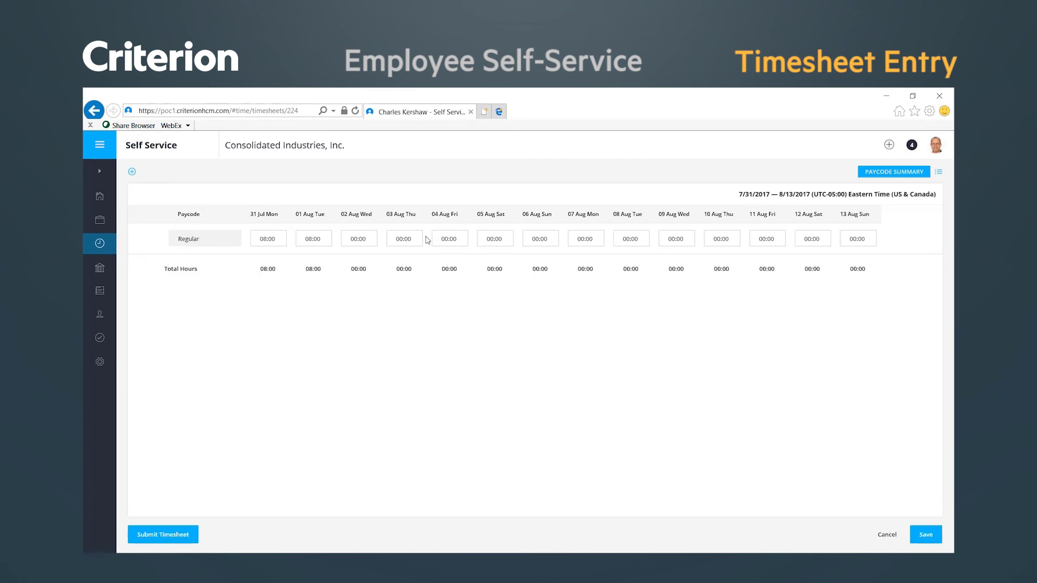
click(896, 173)
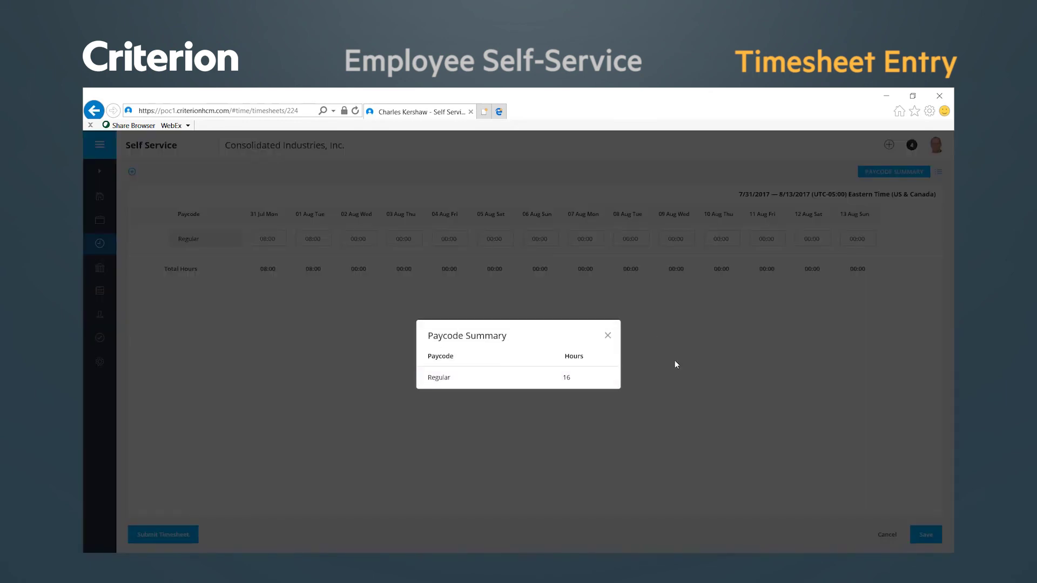
click(608, 336)
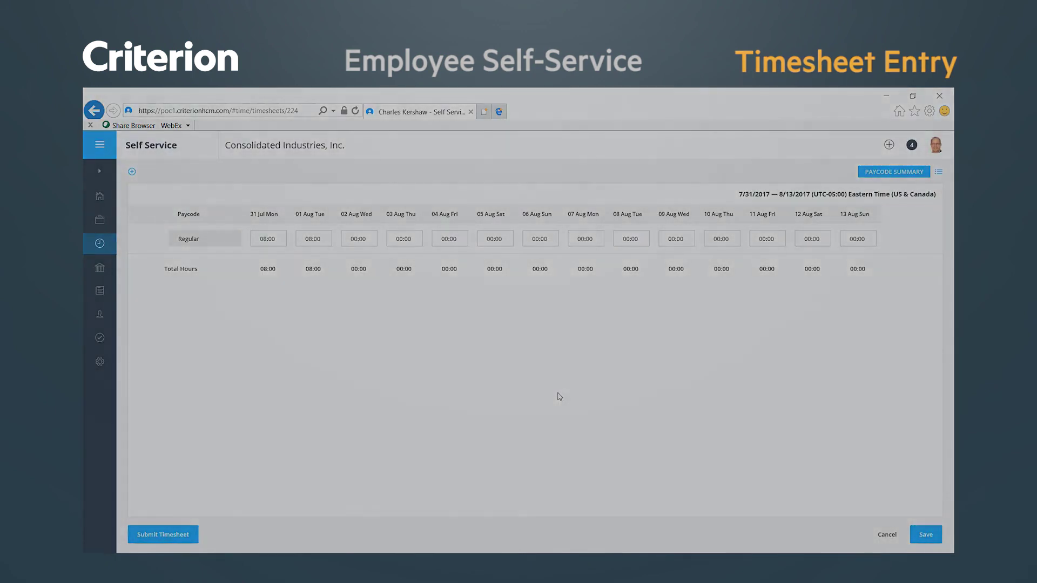